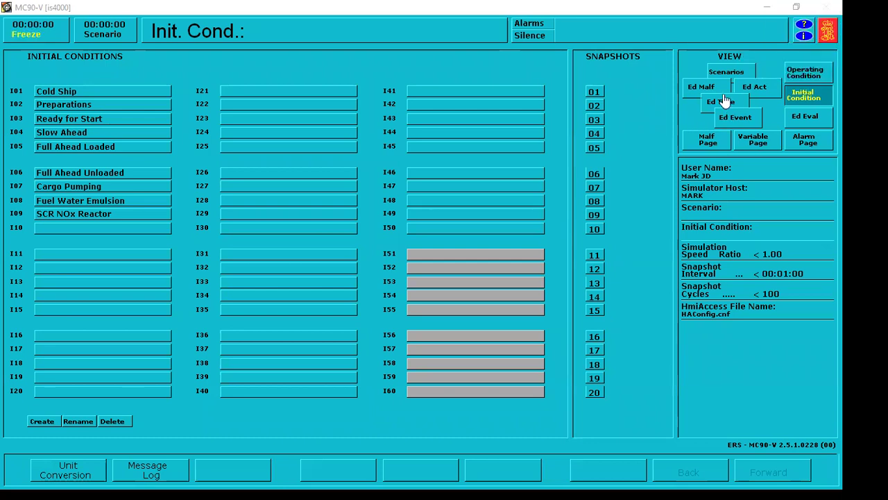
Load the Preparations initial condition and display the Steering Gear System page (MD 58)
left_click(807, 98)
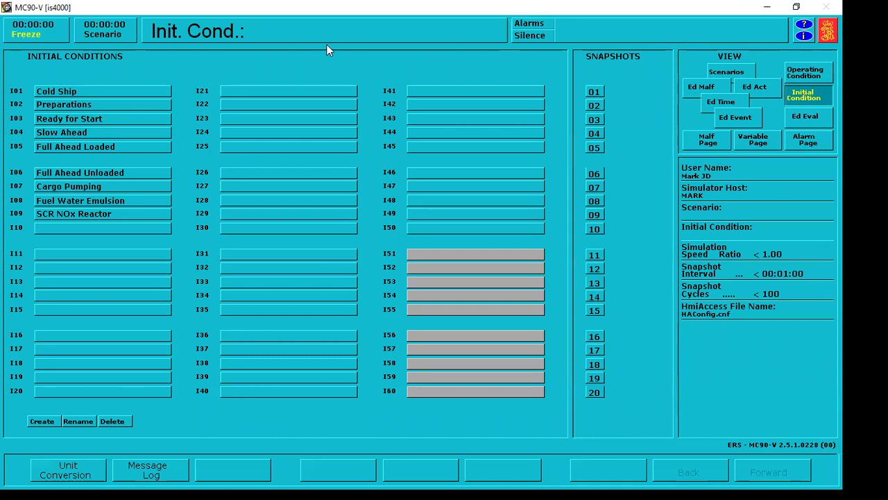
left_click(116, 108)
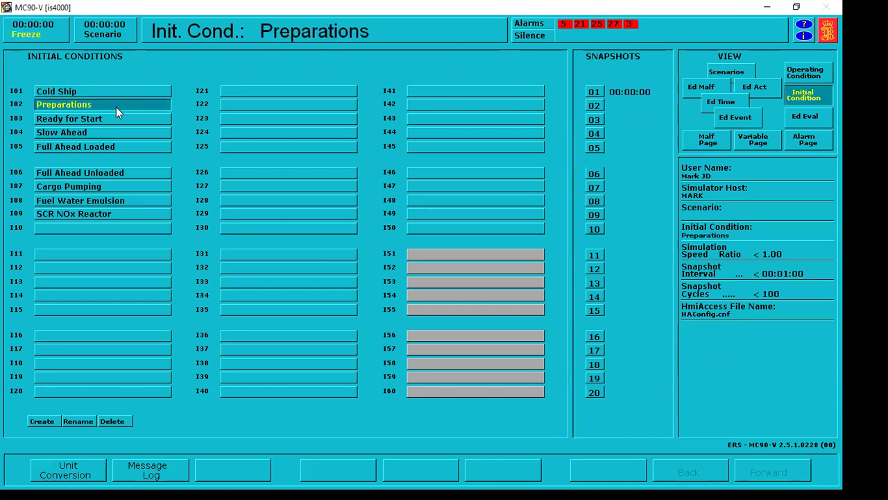
key("F2")
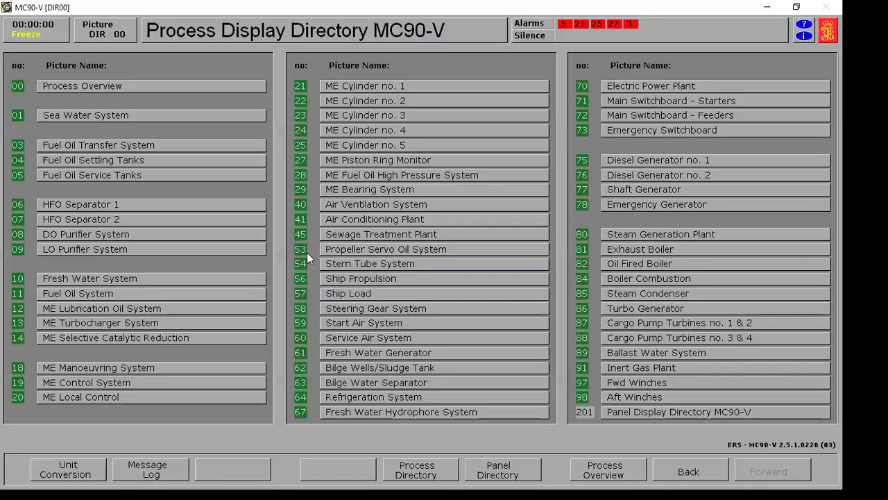
left_click(369, 311)
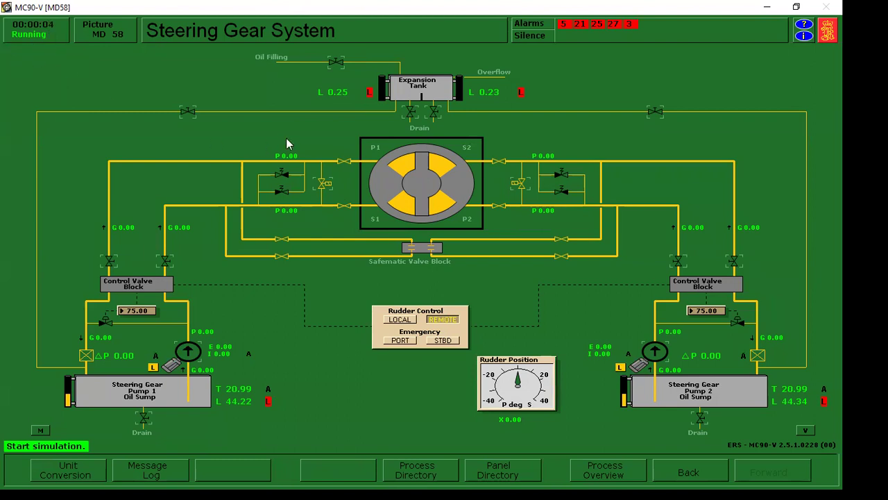
Open make-up valve V15819 until the expansion tank reads about 79, then close it
left_click(336, 64)
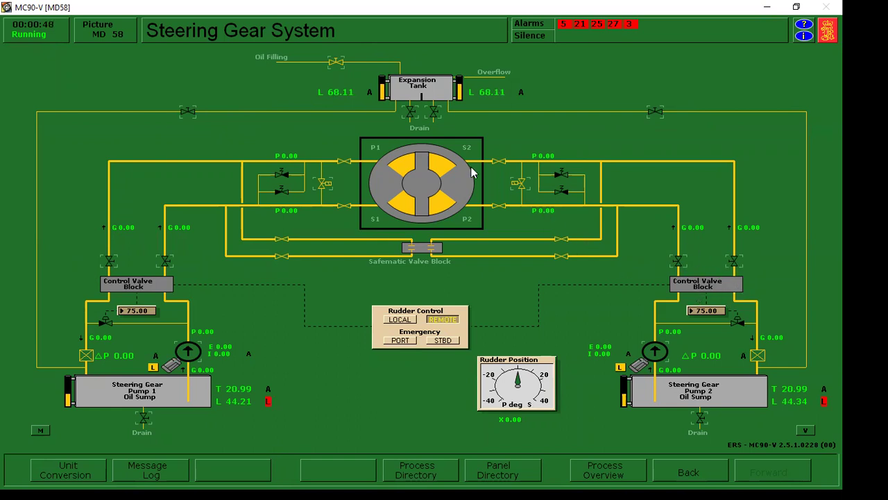
left_click(335, 64)
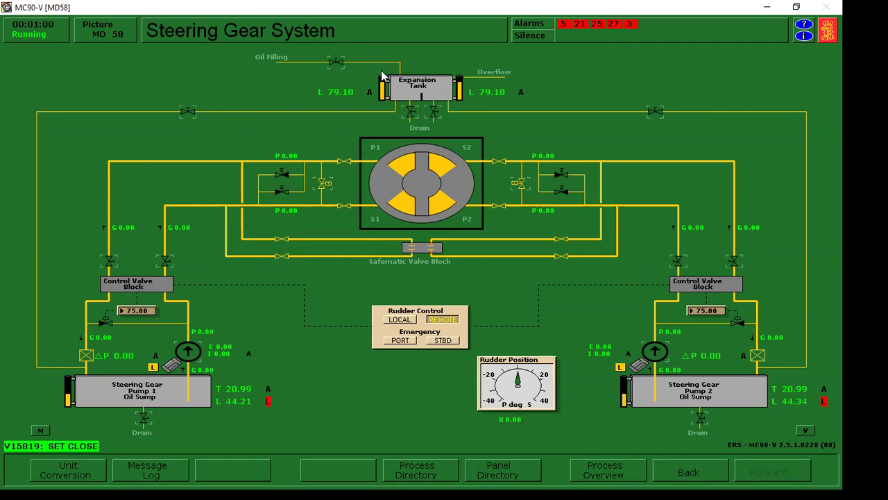
Open shut-off valves V15817 and V15806 and acknowledge the low-level alarm while both sumps fill
left_click(190, 113)
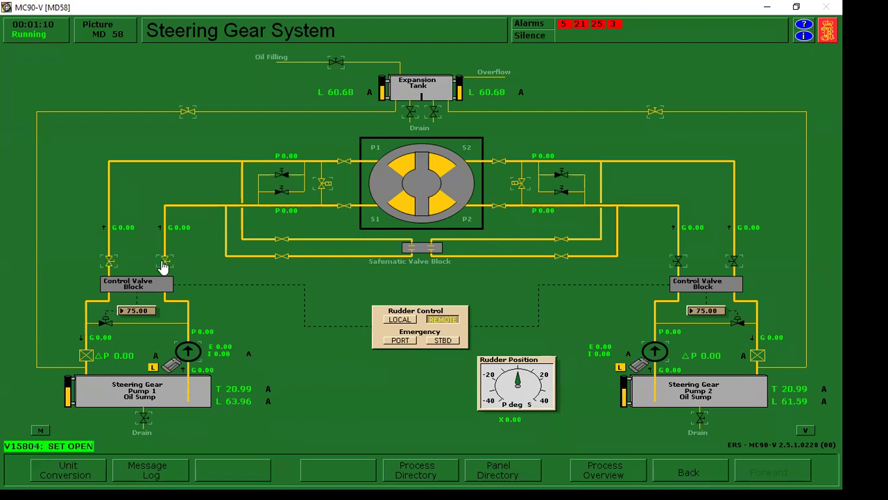
left_click(732, 262)
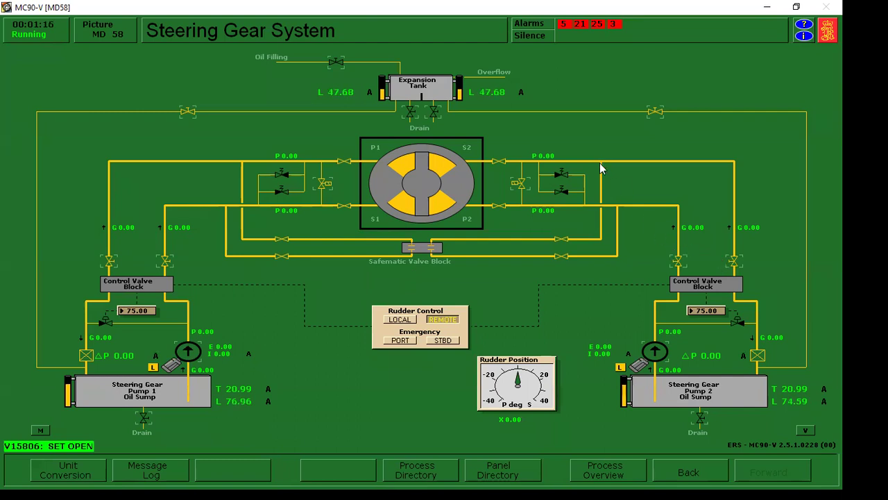
left_click(520, 93)
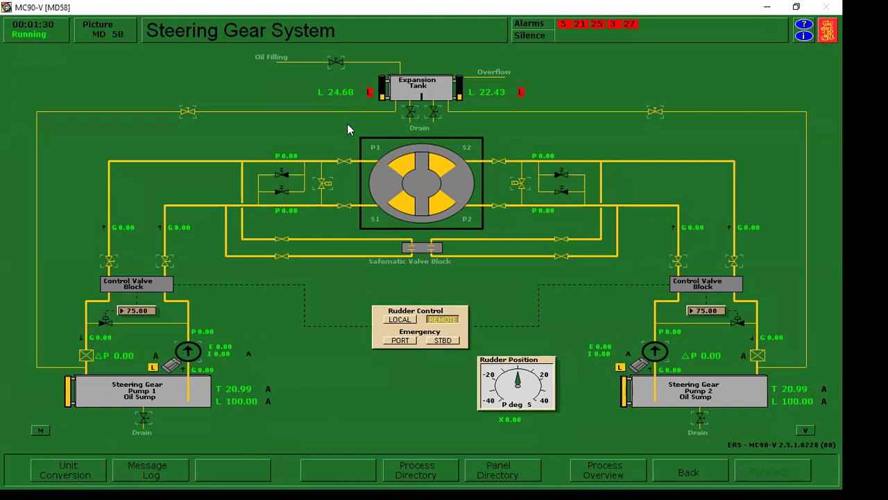
left_click(340, 165)
Close bypass valves V15807 and V15808 on steering gears 1 and 2
left_click(424, 250)
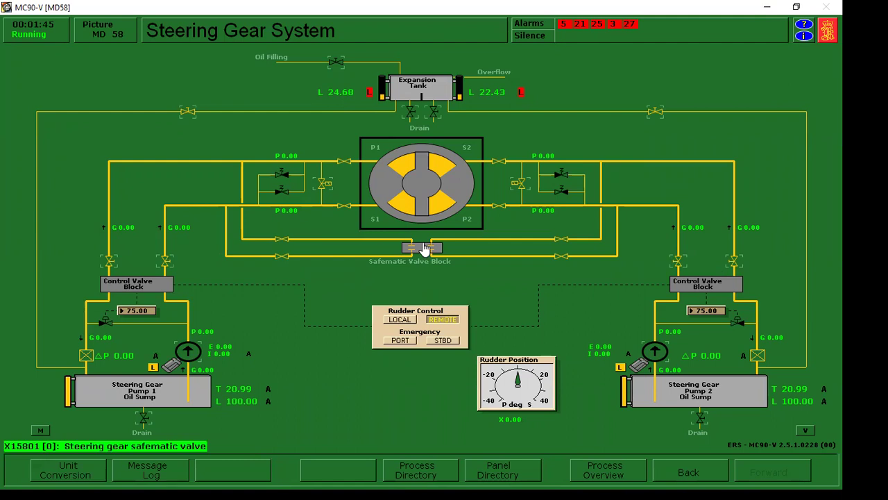
left_click(325, 186)
left_click(524, 188)
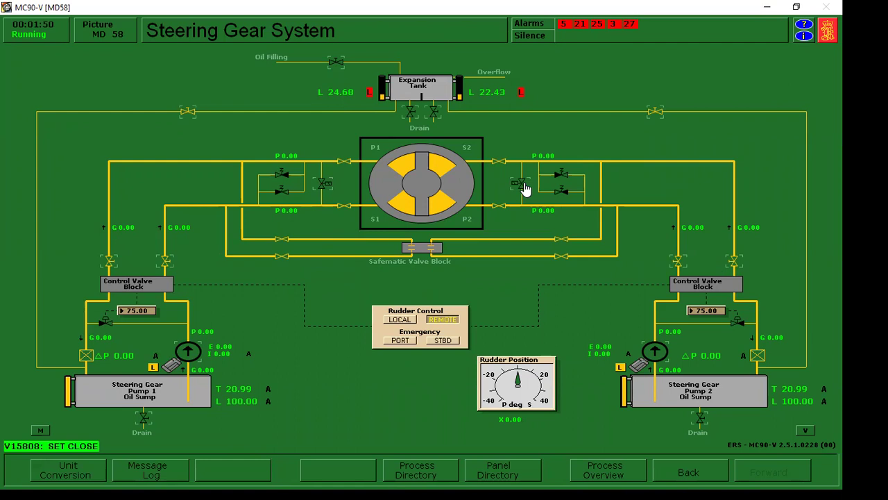
mouse_move(555, 375)
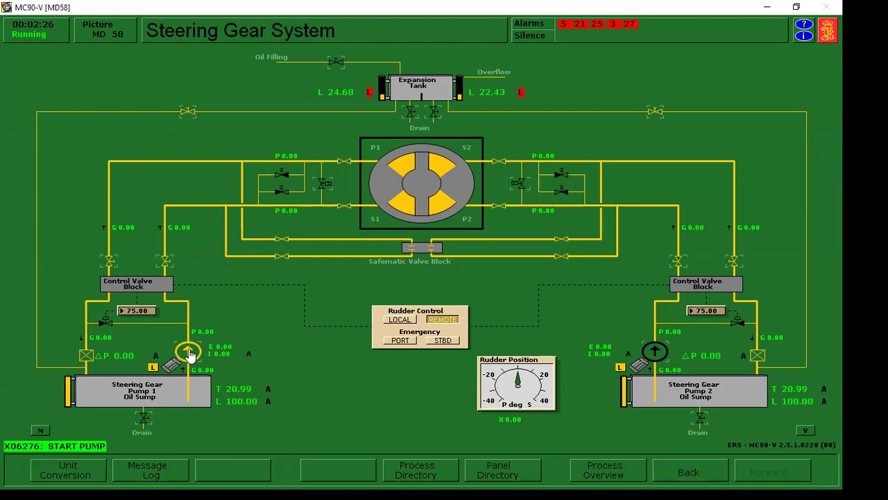
Start steering gear pump 2 and reopen V15819 to refill the expansion tank
left_click(655, 352)
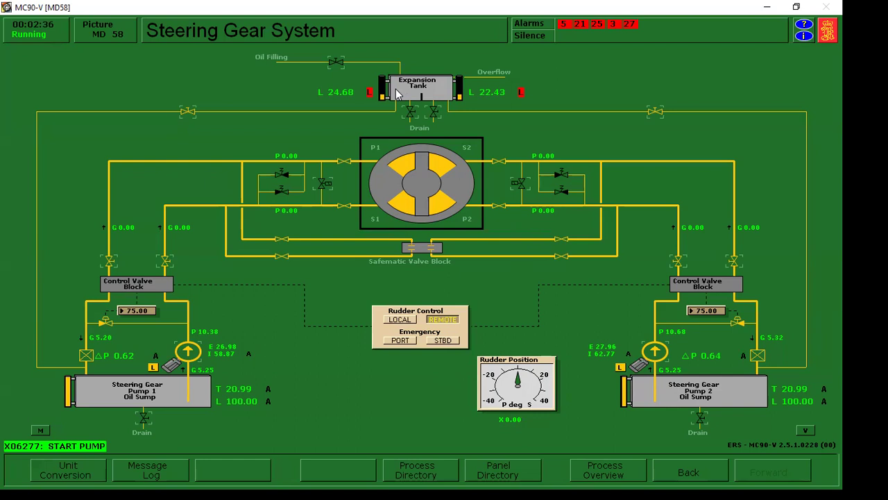
left_click(335, 63)
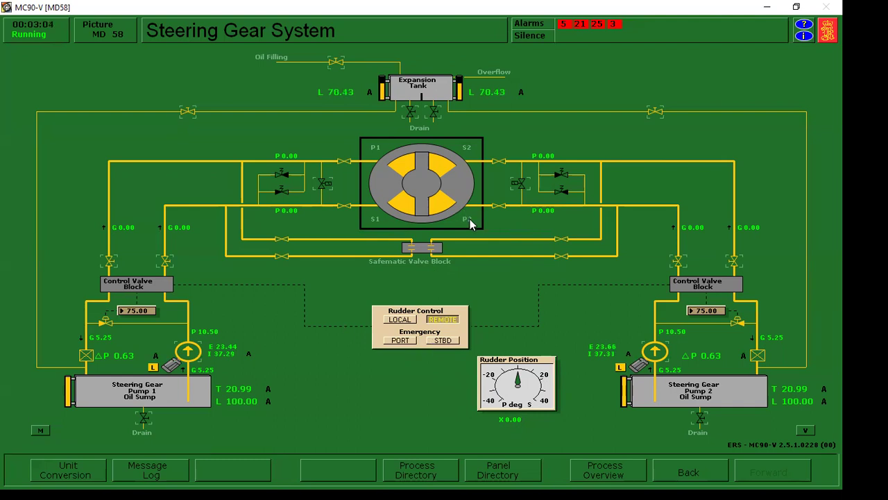
Close make-up valve V15819 with the expansion tank holding at 77.74
left_click(335, 63)
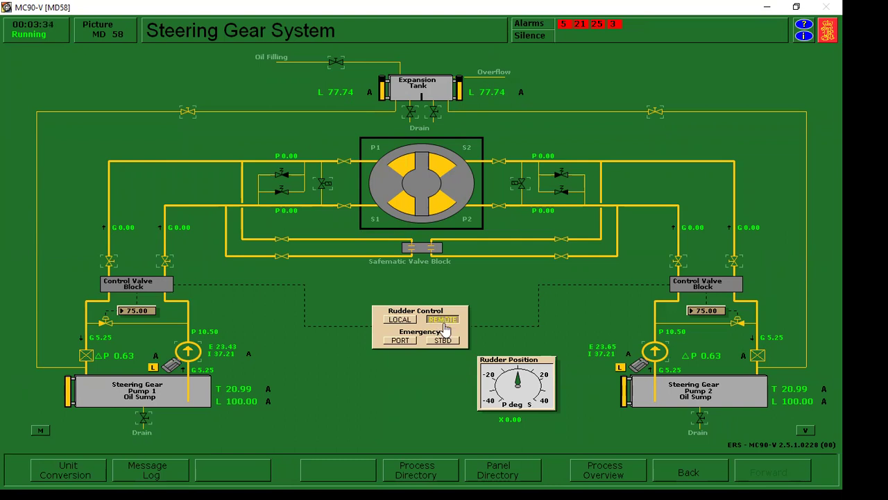
Switch rudder control to LOCAL and confirm the steering gear 2 bypass valve is closed
left_click(407, 320)
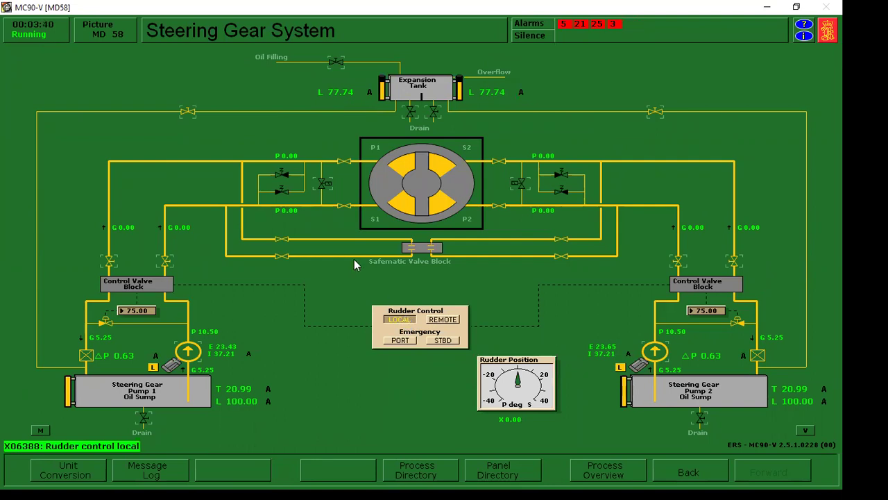
left_click(323, 190)
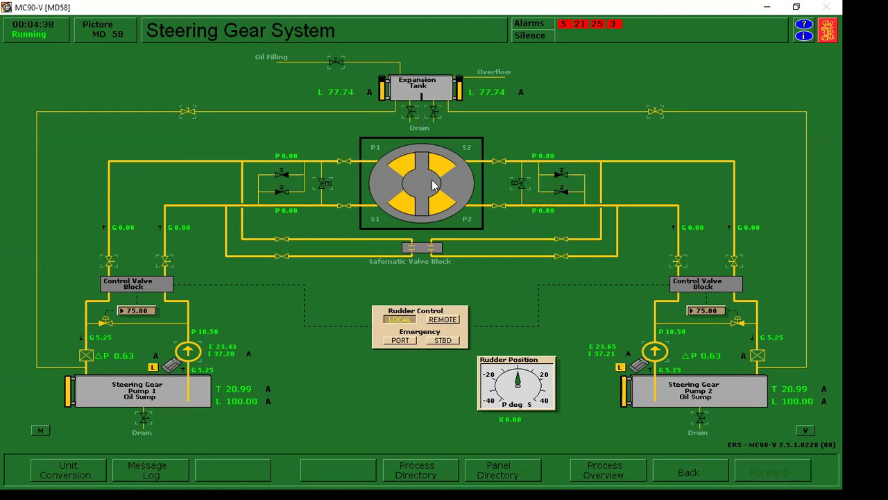
Swing the rudder to port with Emergency PORT and trim it to -20.02°
left_click(403, 340)
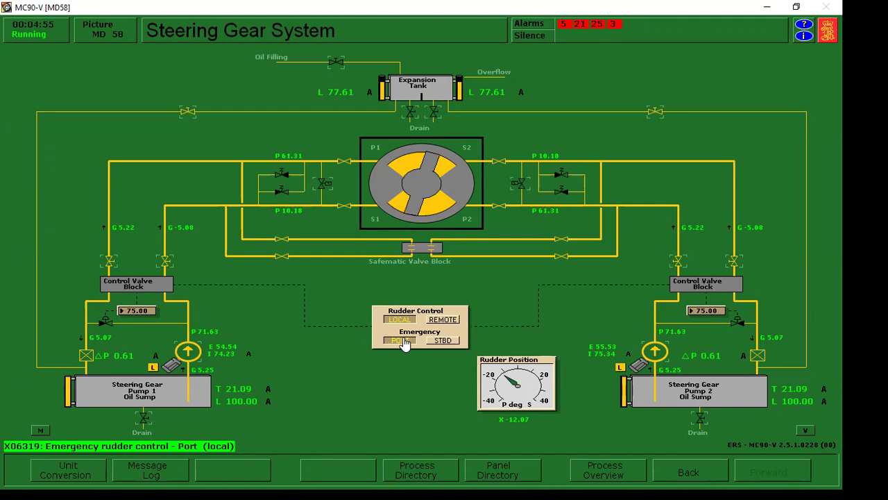
left_click(405, 344)
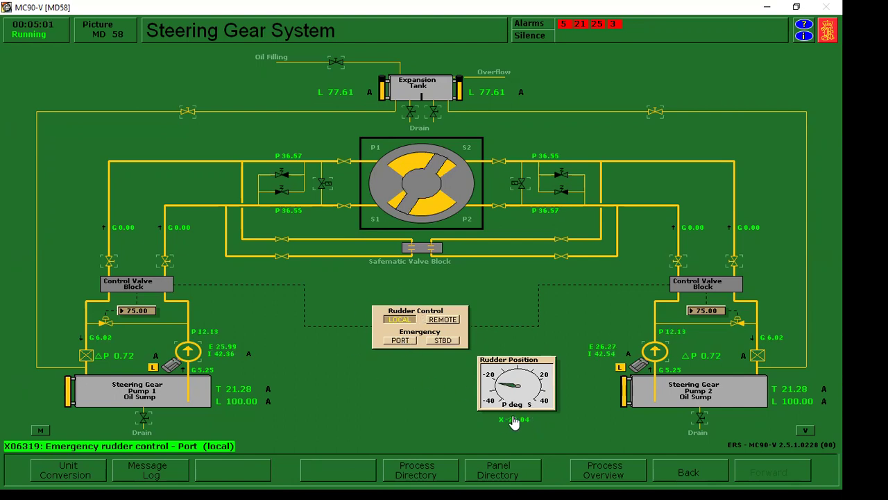
left_click(433, 342)
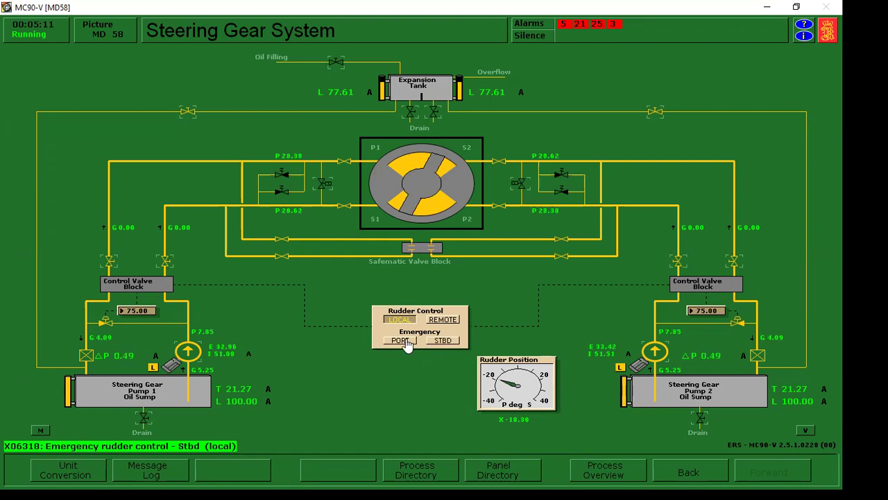
left_click(406, 341)
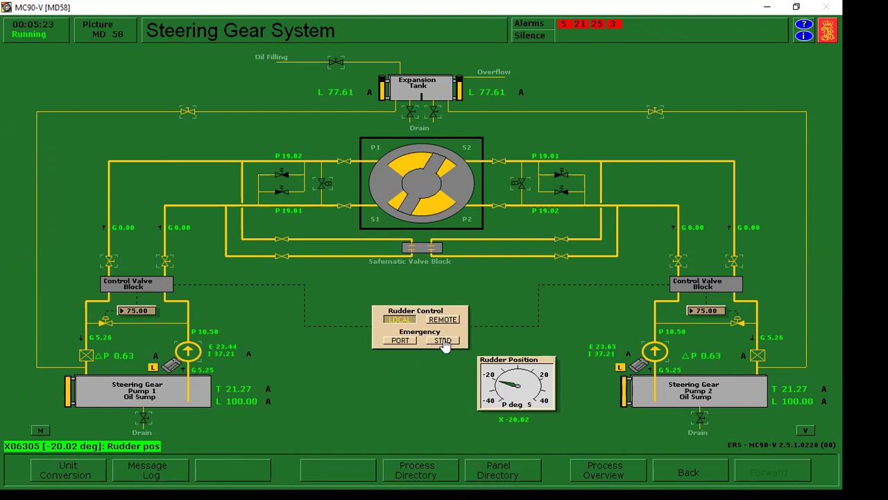
Bring the rudder back to midships, 0.01°, with Emergency STBD
left_click(444, 342)
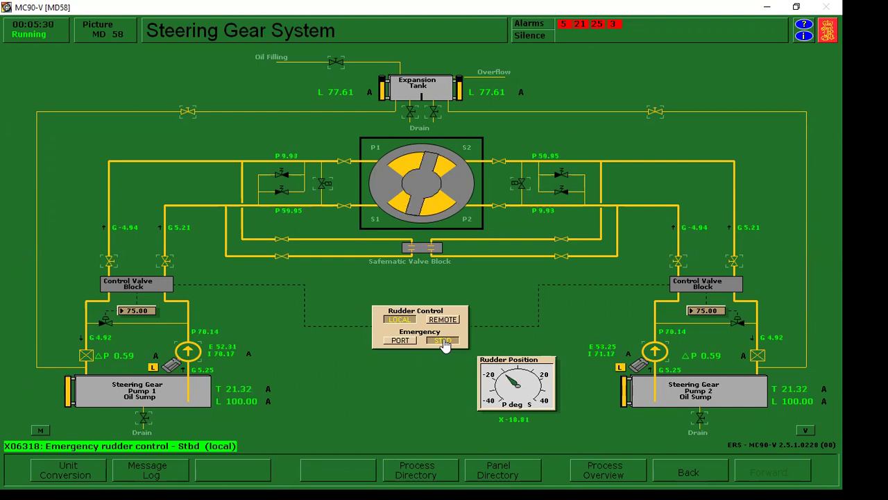
left_click_drag(444, 345, 444, 345)
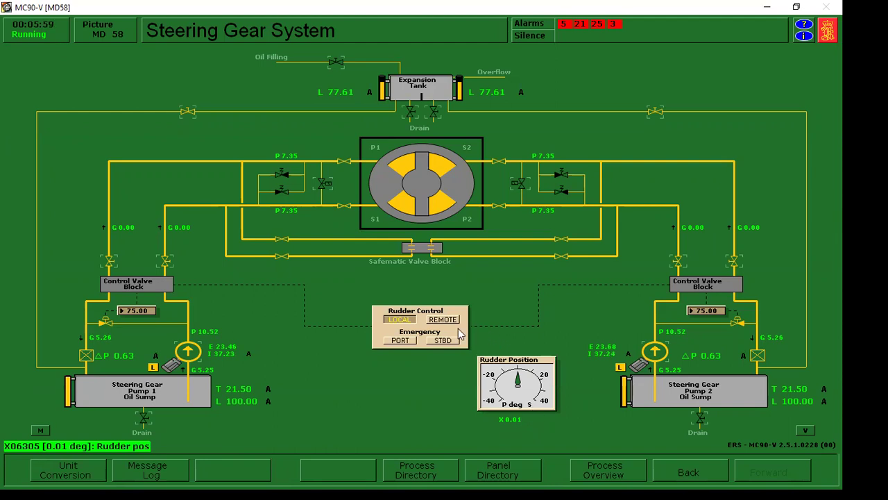
Swing the rudder to starboard and trim it with PORT/STBD taps to 19.79°
left_click(442, 341)
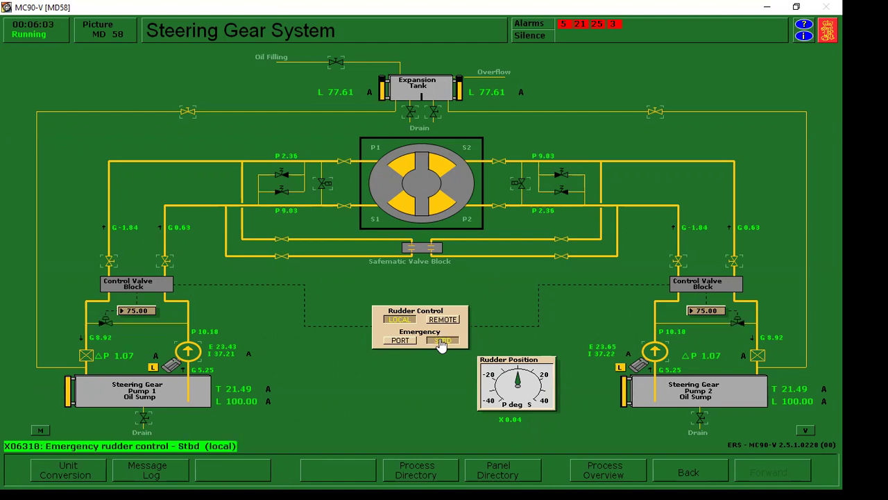
left_click(441, 341)
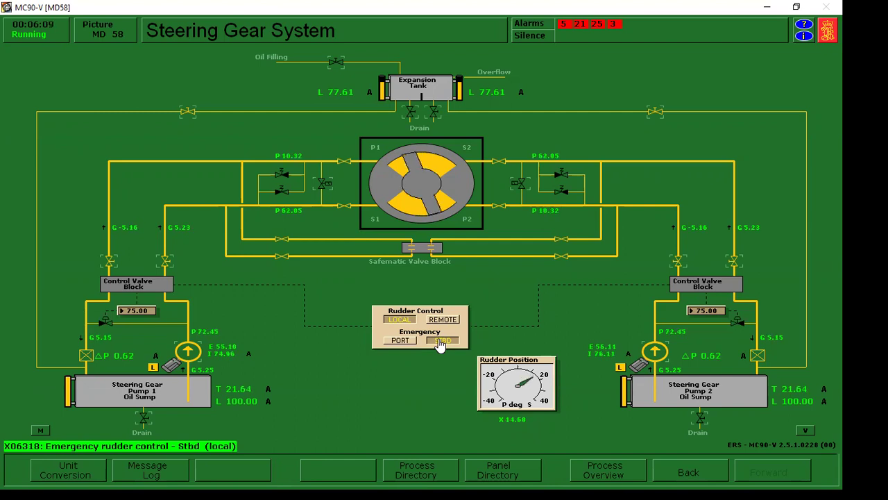
left_click(441, 342)
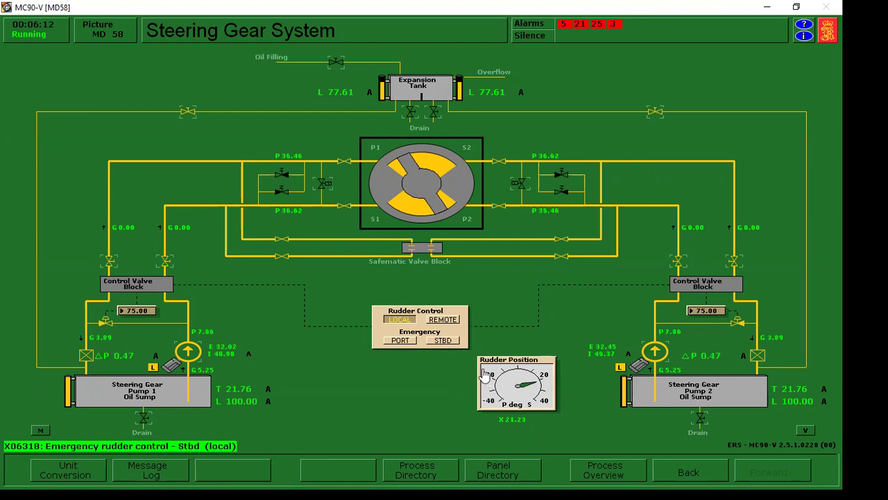
left_click(407, 343)
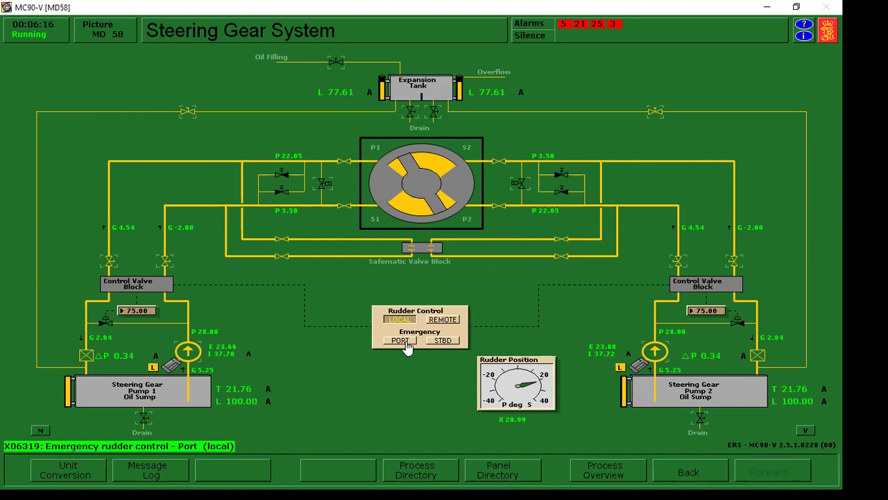
left_click(443, 341)
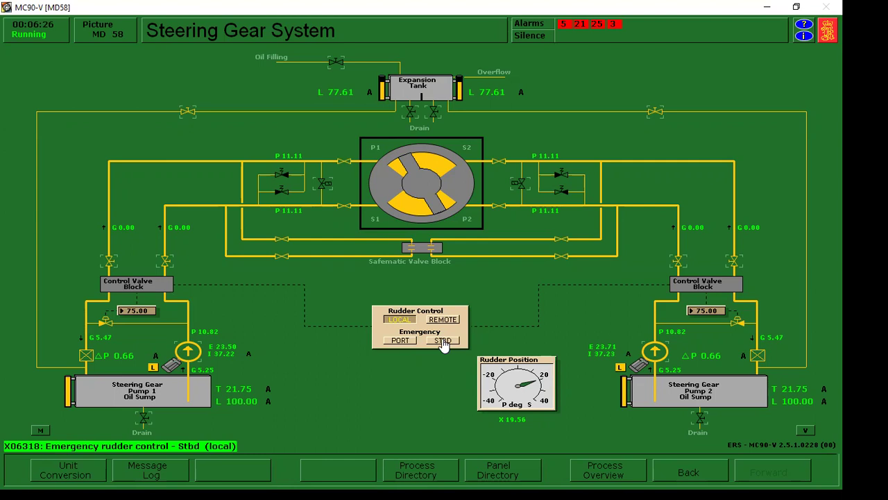
left_click(442, 341)
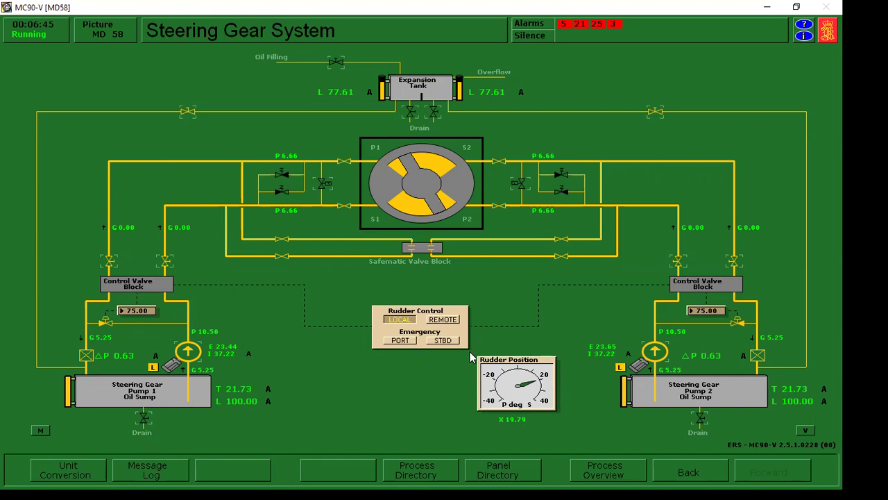
Swing the rudder with Emergency PORT from starboard back to midships, stopping at 0.00°
left_click(407, 342)
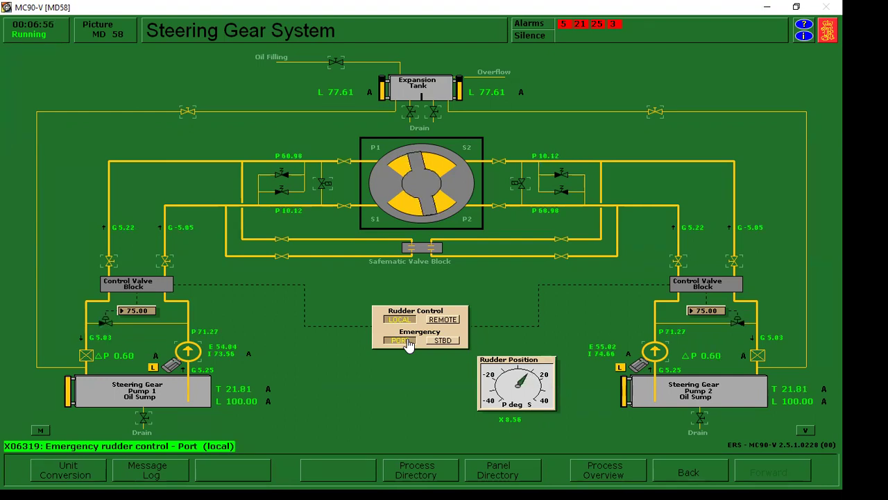
left_click(400, 340)
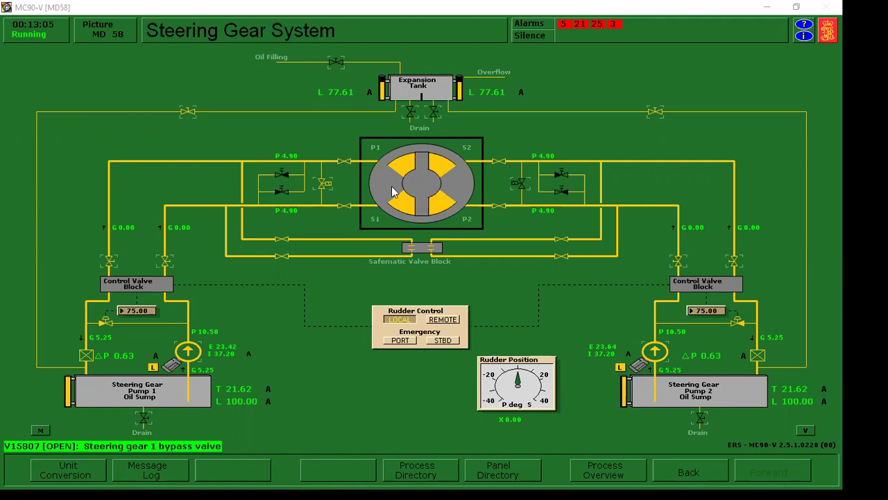
Close the steering gear 2 bypass valve and switch Rudder Control to REMOTE
left_click(520, 189)
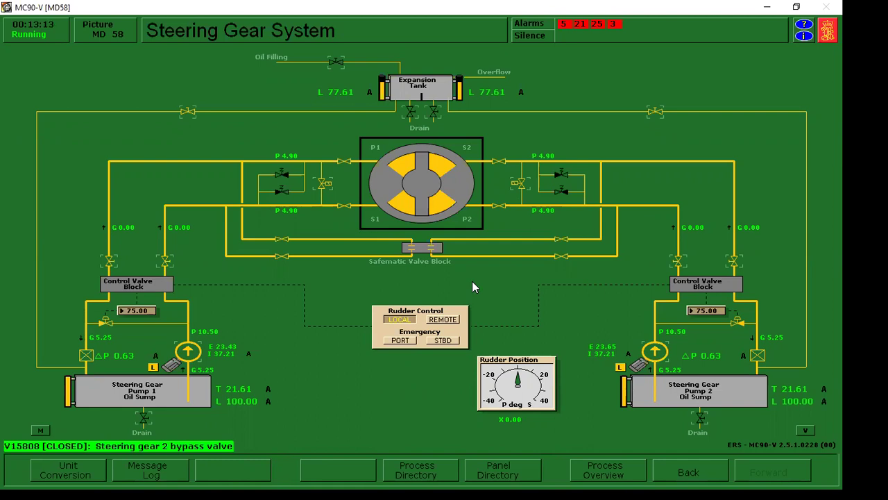
left_click(443, 324)
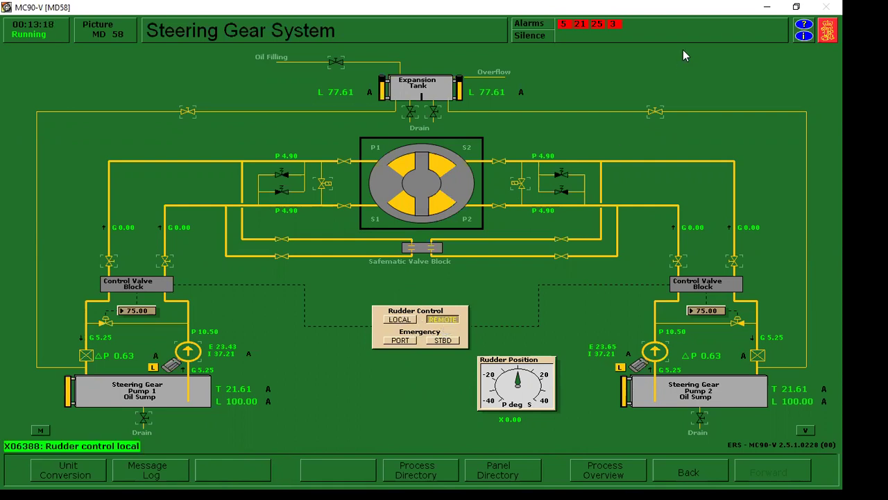